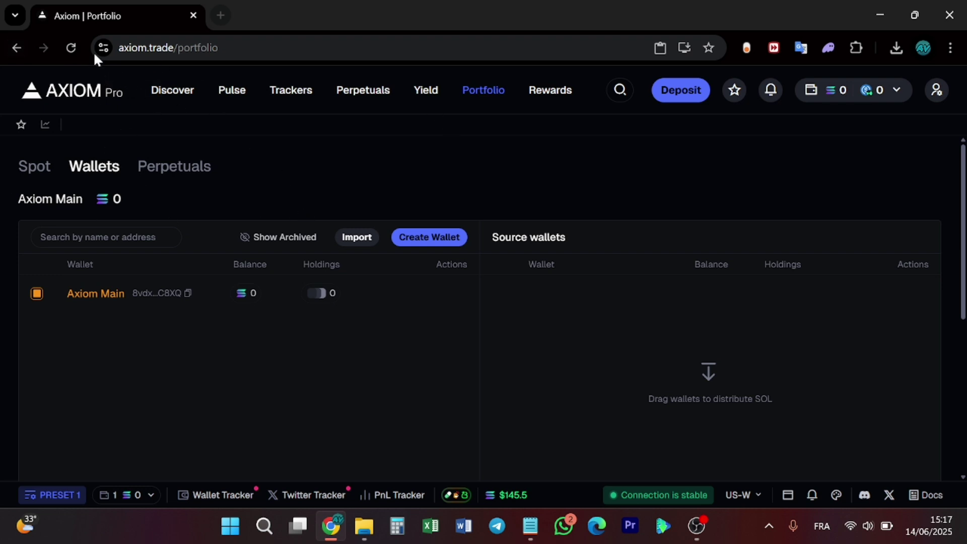
- Open the Phantom extension's Settings screen from its account menu
click(829, 48)
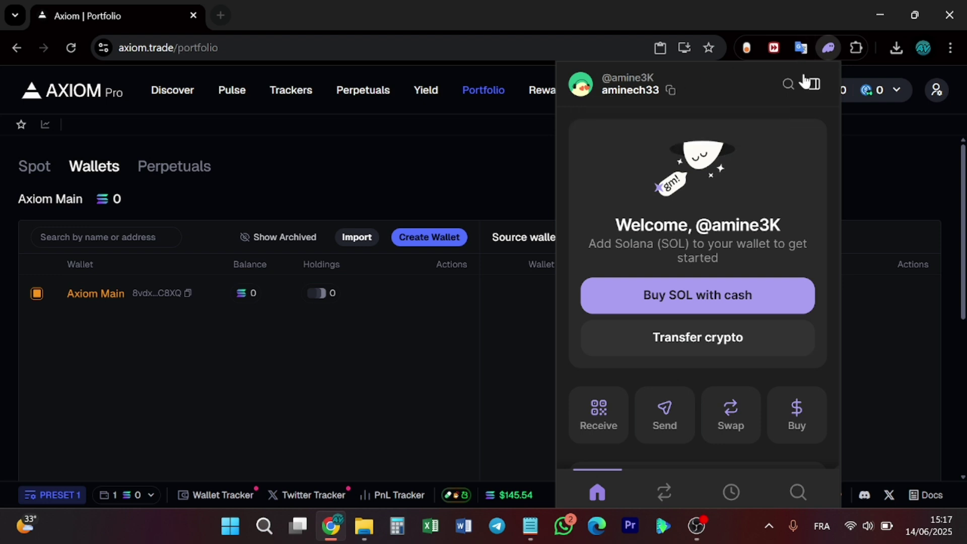
click(581, 93)
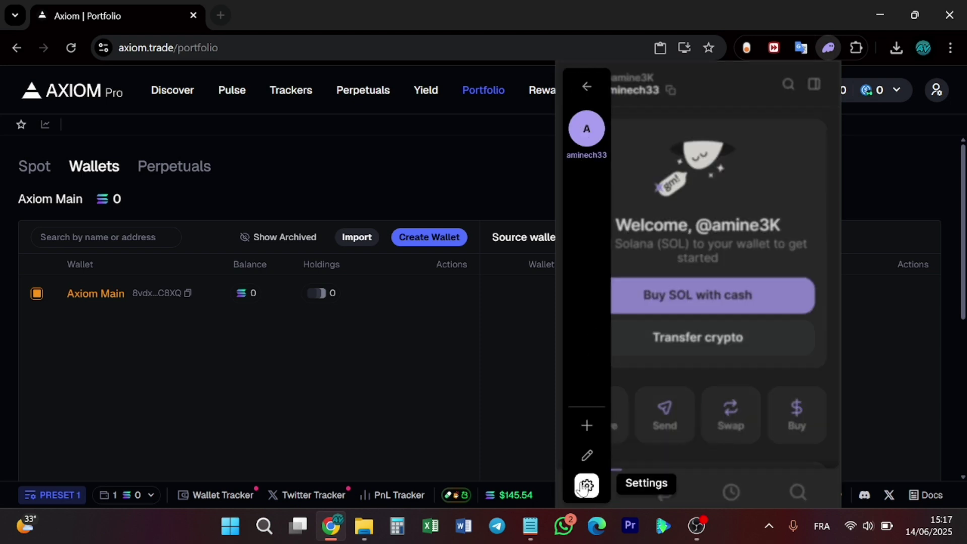
click(586, 487)
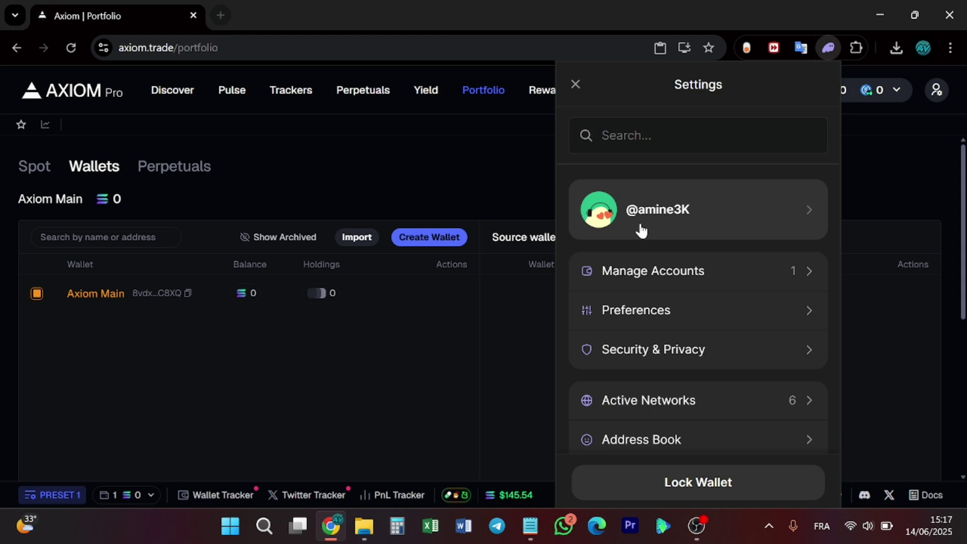
- Reach the account's Show Private Key password prompt via Manage Accounts, then close Phantom
click(654, 270)
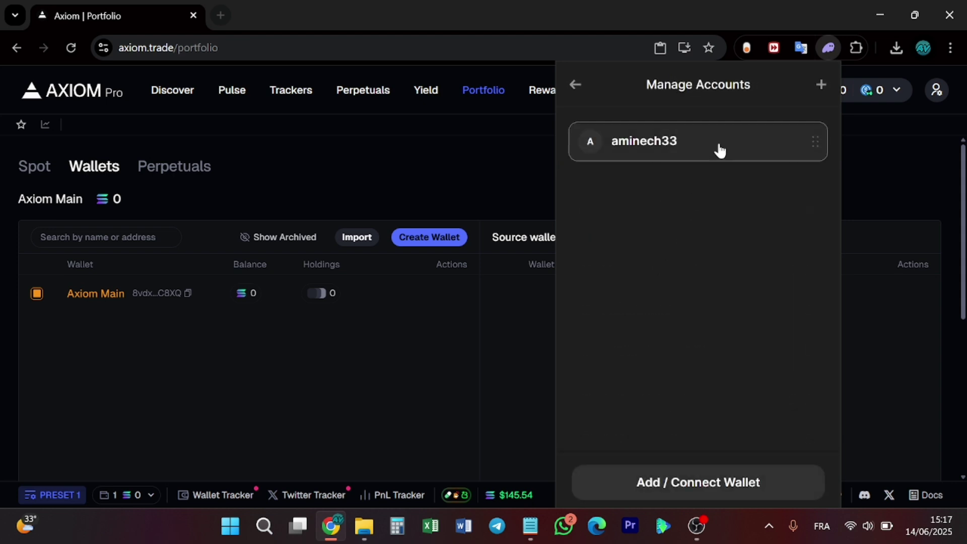
click(718, 149)
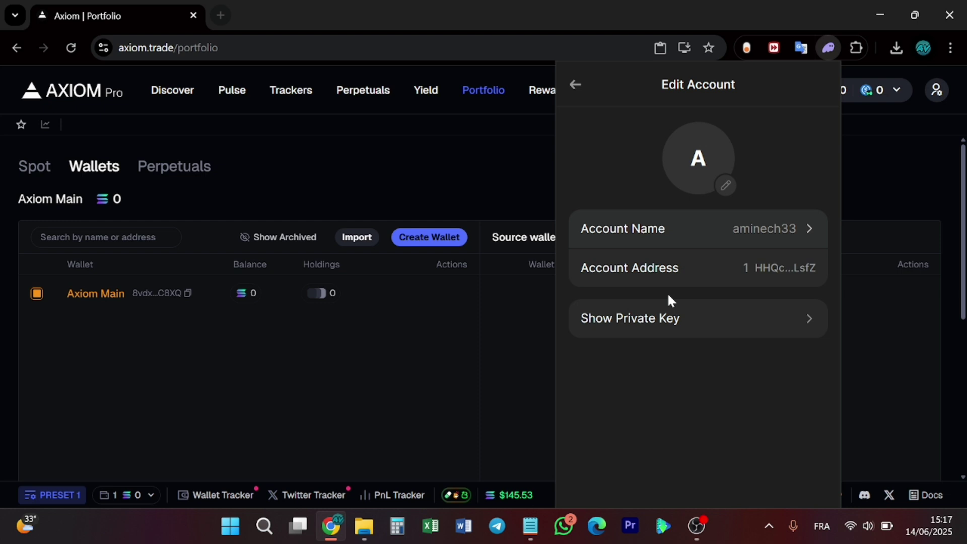
click(605, 337)
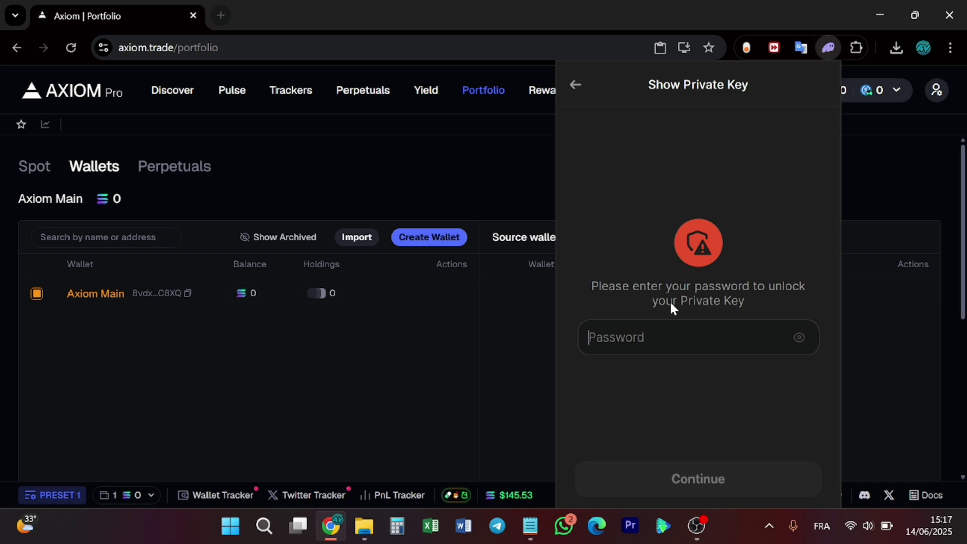
click(688, 512)
click(731, 205)
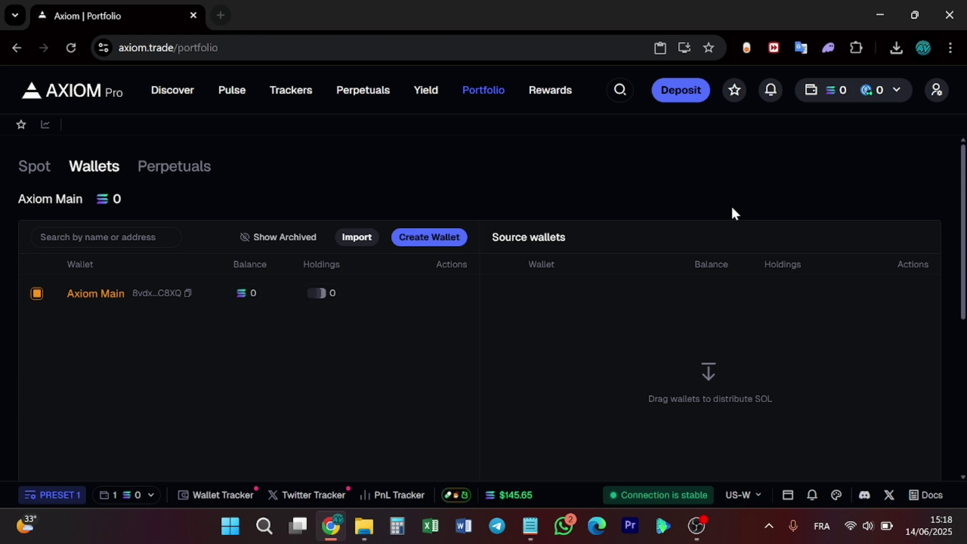
click(937, 91)
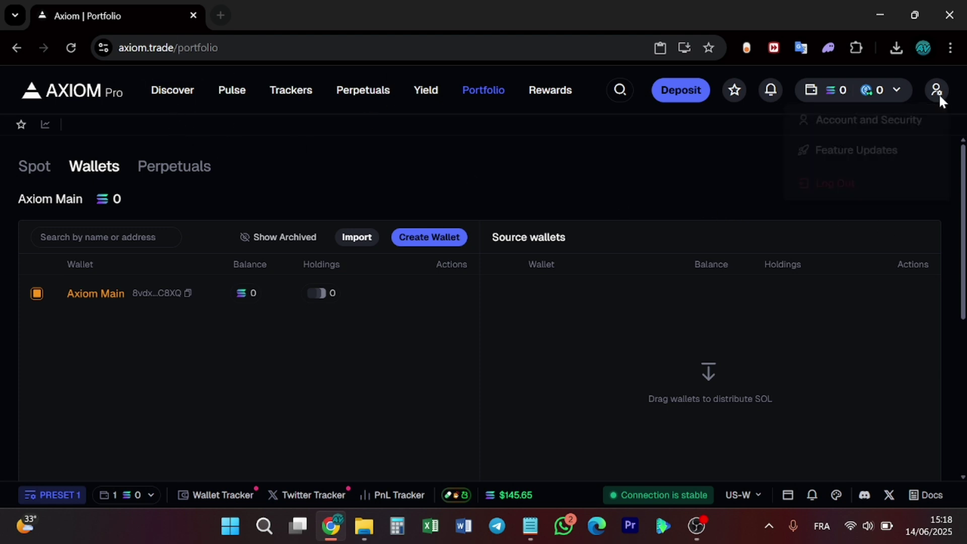
click(846, 127)
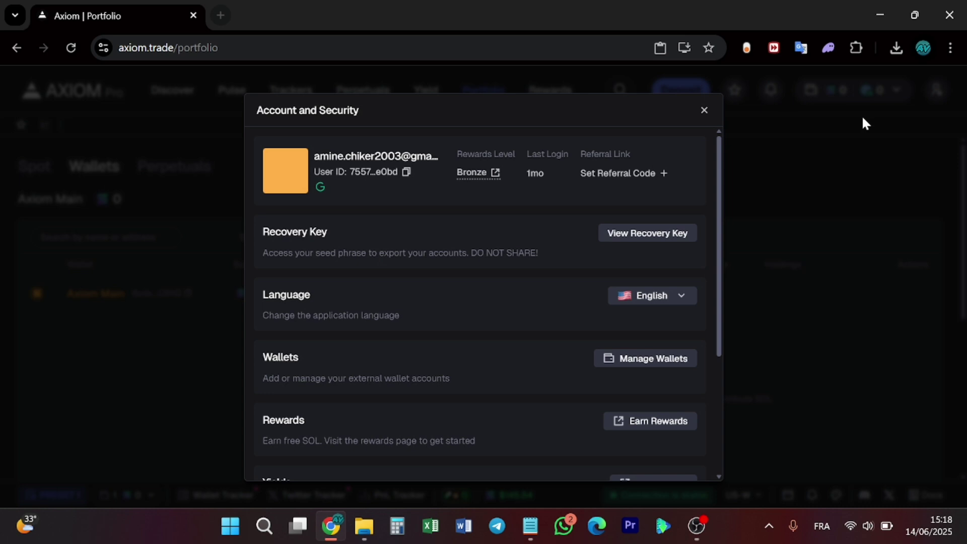
click(646, 359)
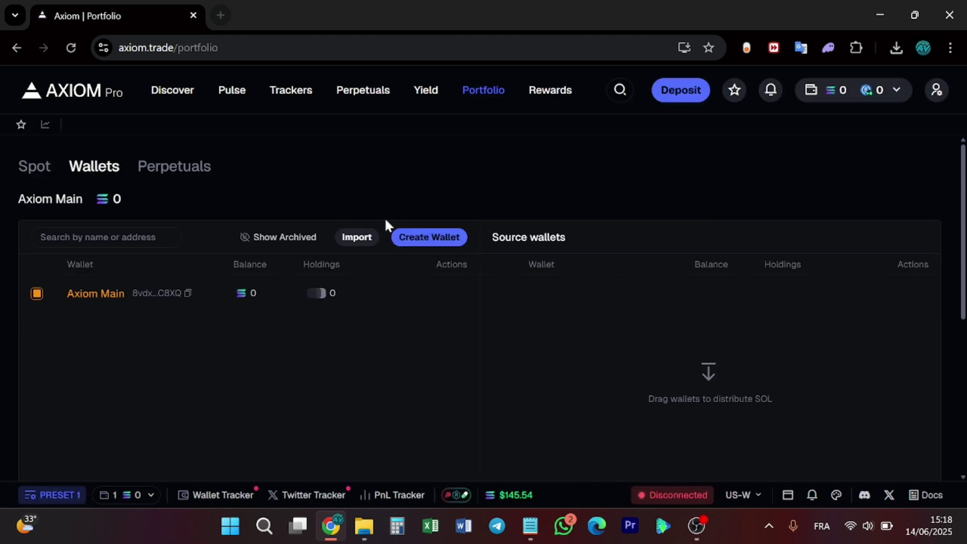
- Paste the copied Phantom private key into Axiom's Import Wallet dialog and import it
click(344, 237)
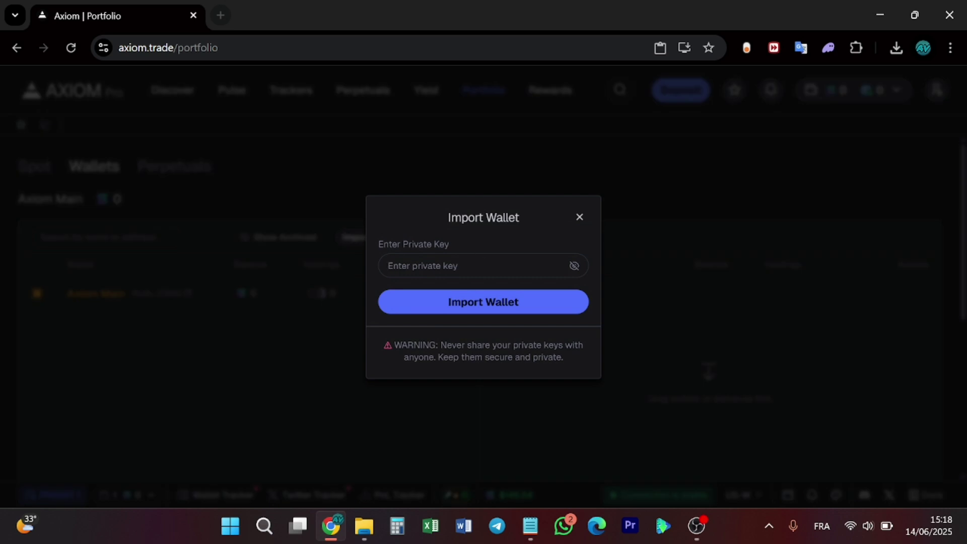
right_click(455, 265)
click(521, 302)
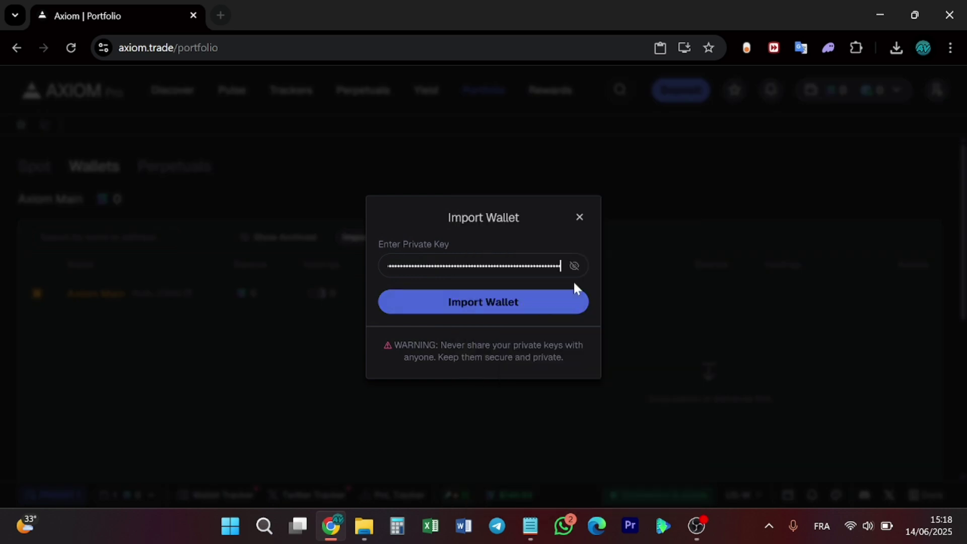
click(518, 301)
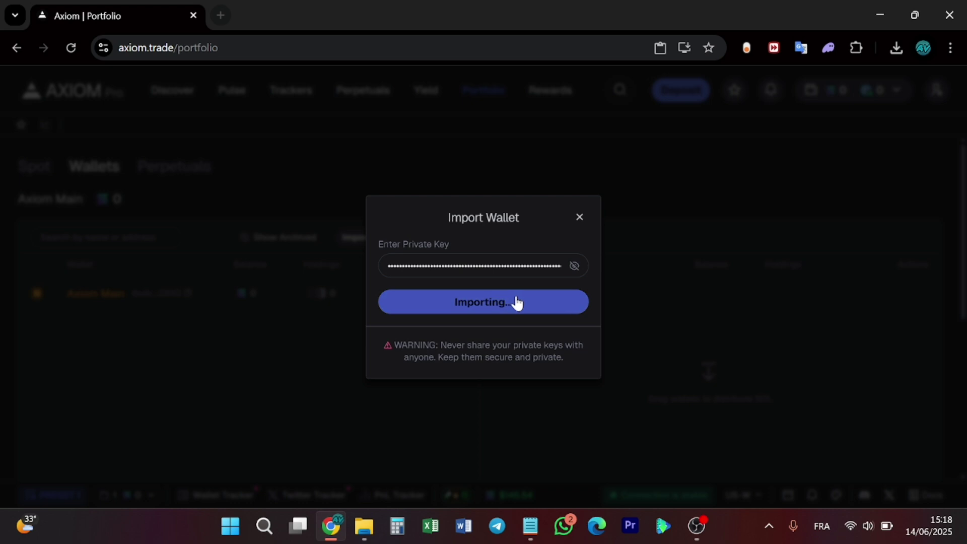